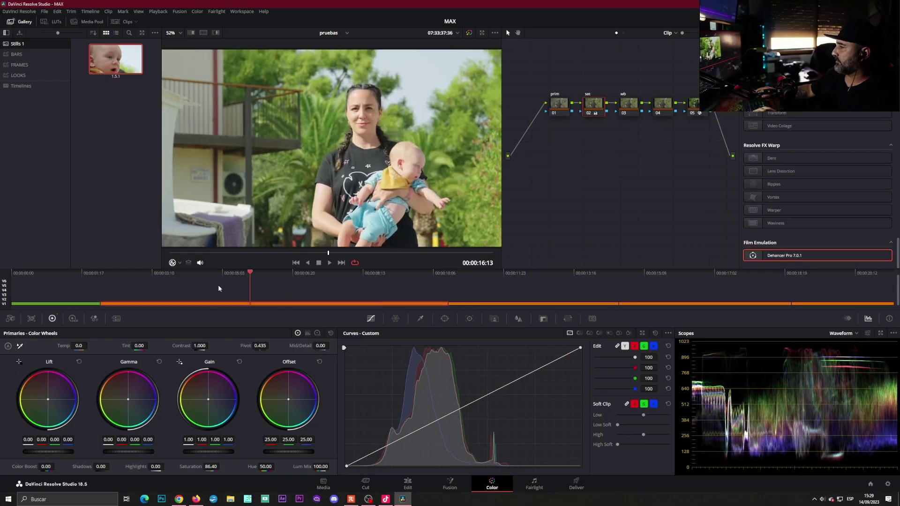
Scrub along the mini-timeline to preview the clips with their five-node grade.
drag(218, 285, 601, 305)
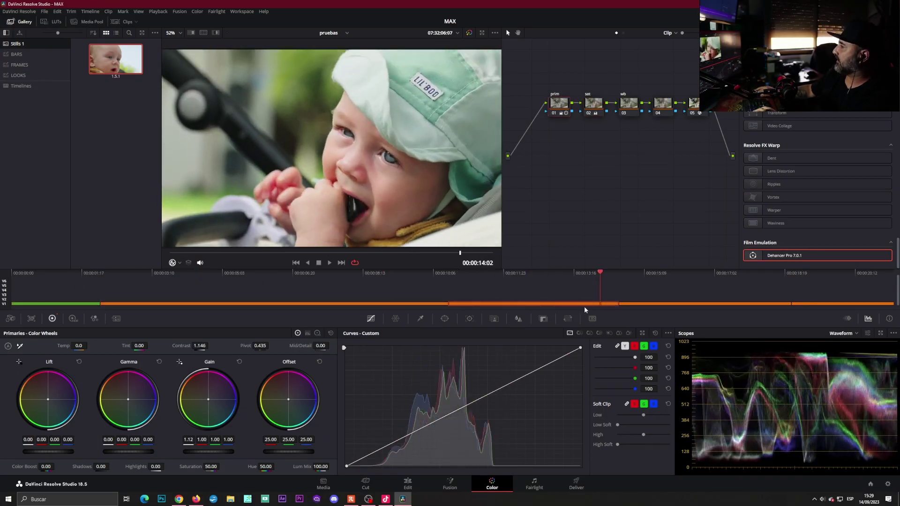
Switch the node graph to Timeline and add a new timeline-level node.
click(624, 33)
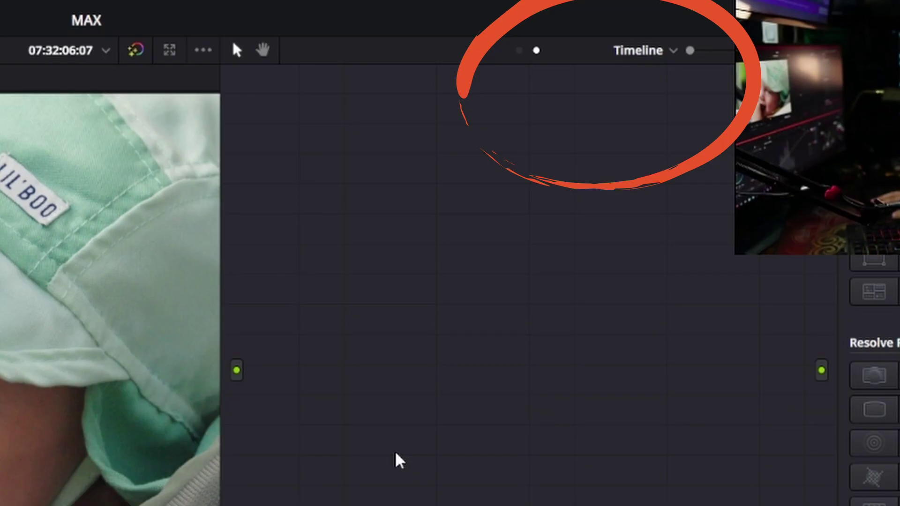
key(alt+s)
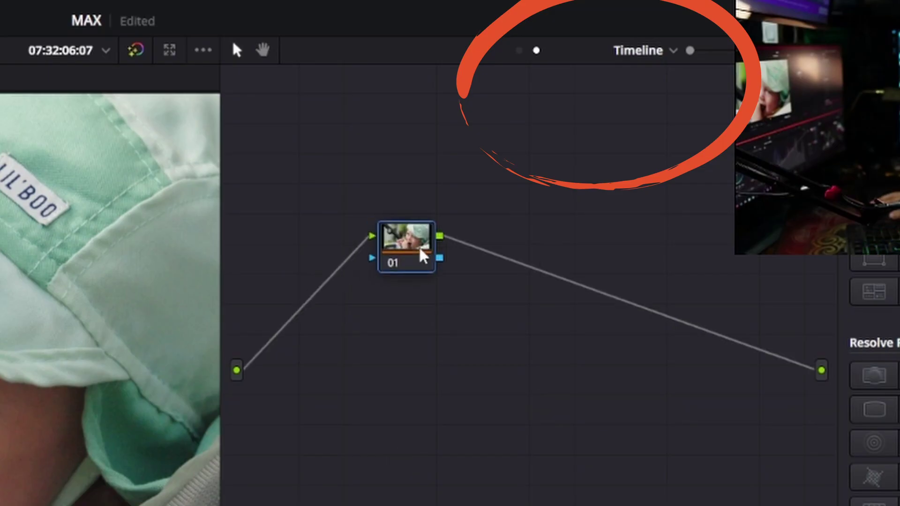
drag(422, 252, 515, 301)
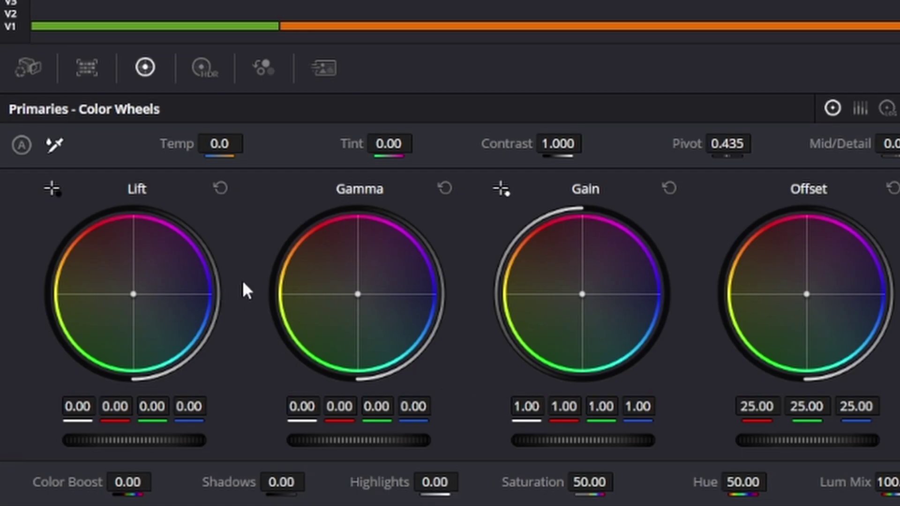
In the Log wheels, push Shadow toward blue (-0.39/0.08/0.33) and Highlights toward orange (0.26/-0.05/-0.24).
click(202, 75)
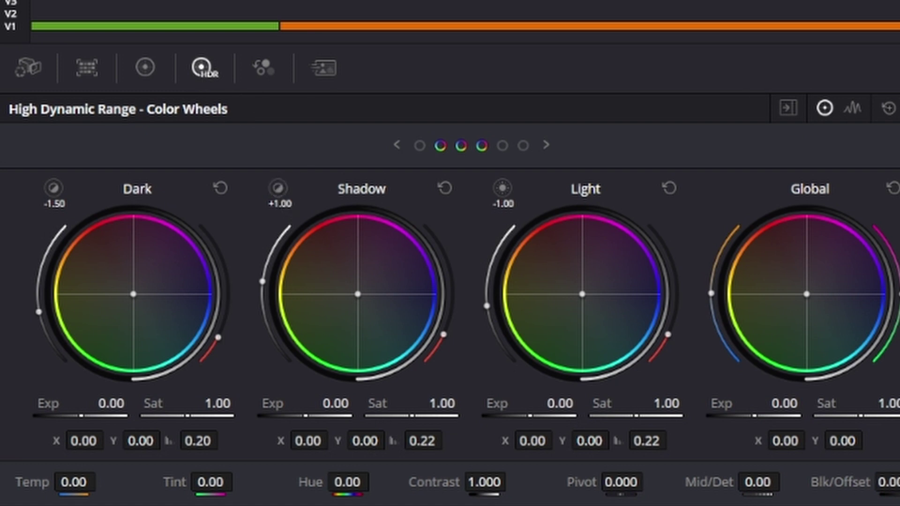
click(145, 68)
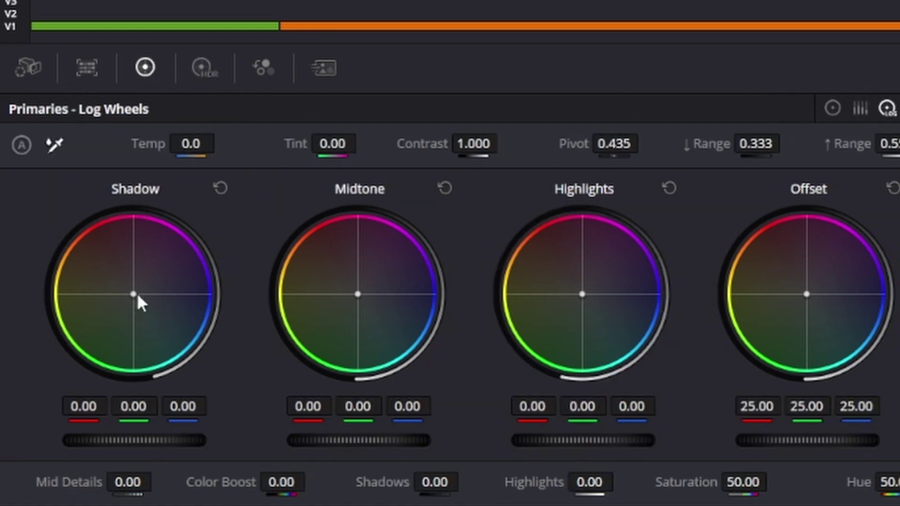
drag(133, 292, 150, 319)
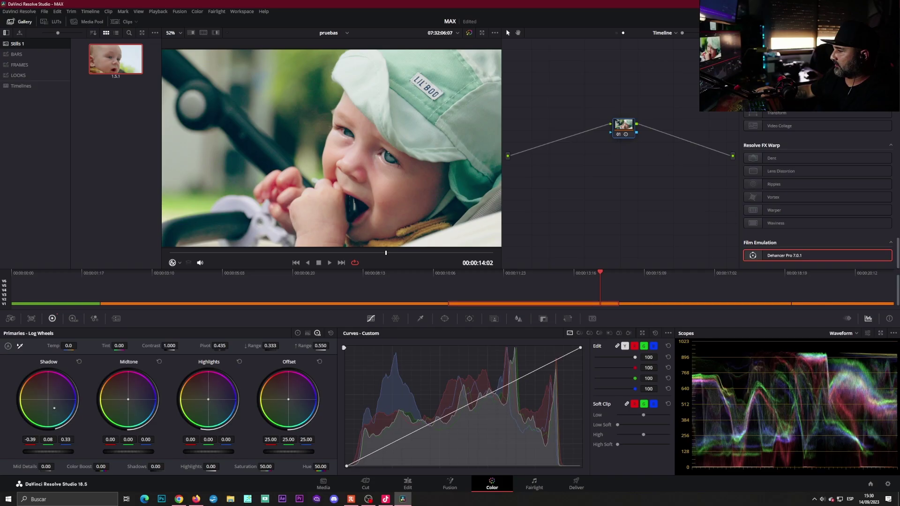
drag(208, 399, 204, 396)
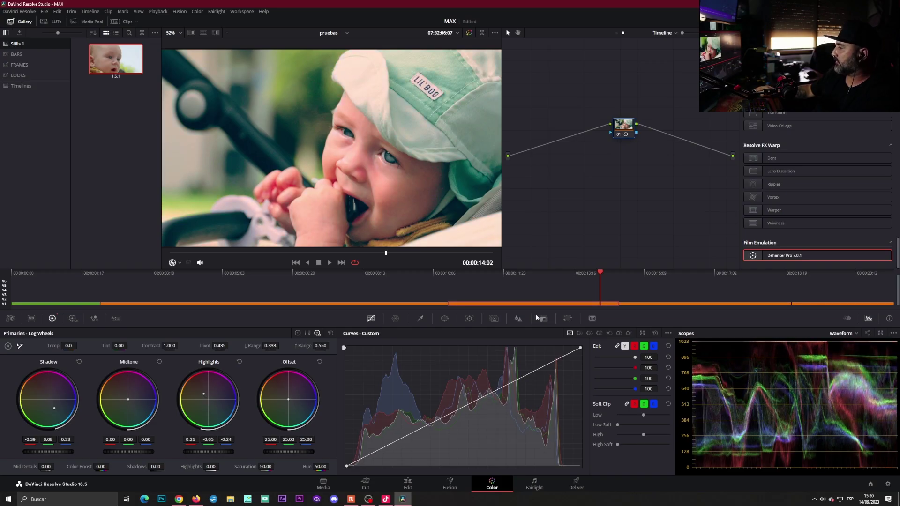
Park on the boat clip's first frame, compare it with the timeline grade, then delete that node.
drag(596, 275, 306, 274)
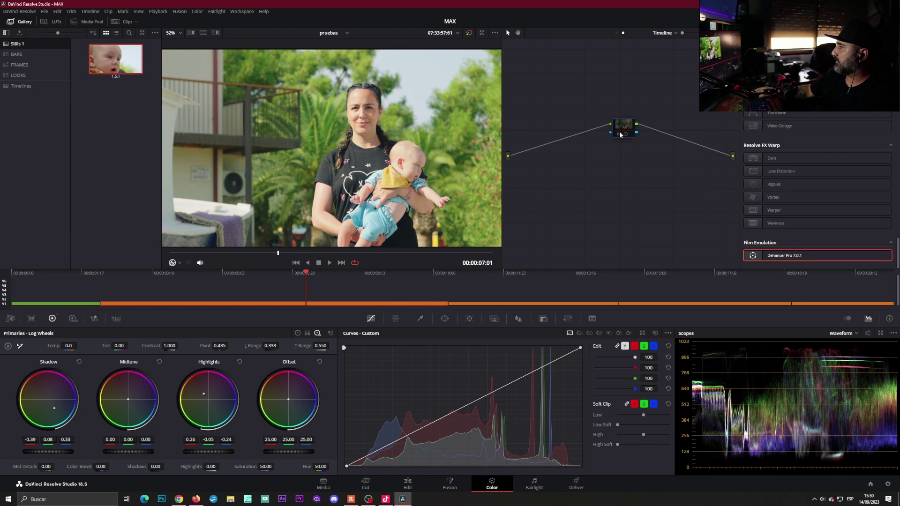
click(564, 280)
drag(569, 281, 70, 283)
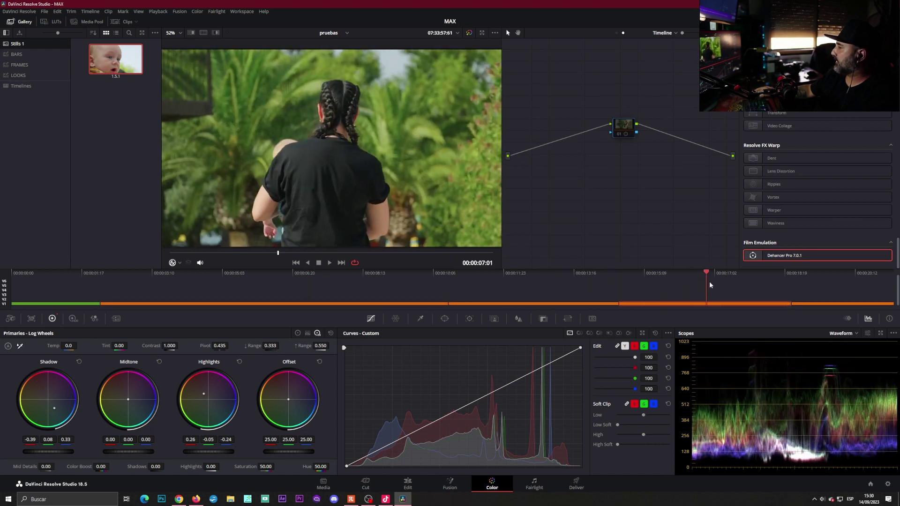
scroll(337, 187, down, 2)
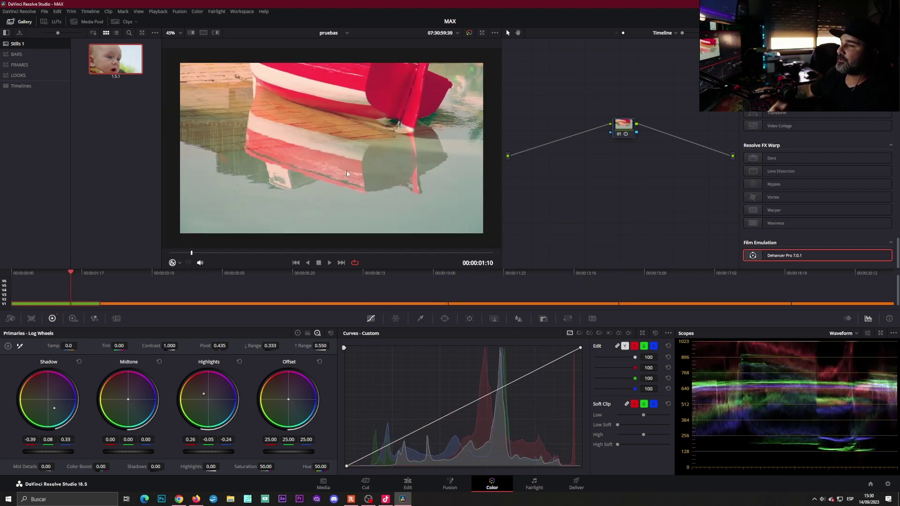
click(54, 280)
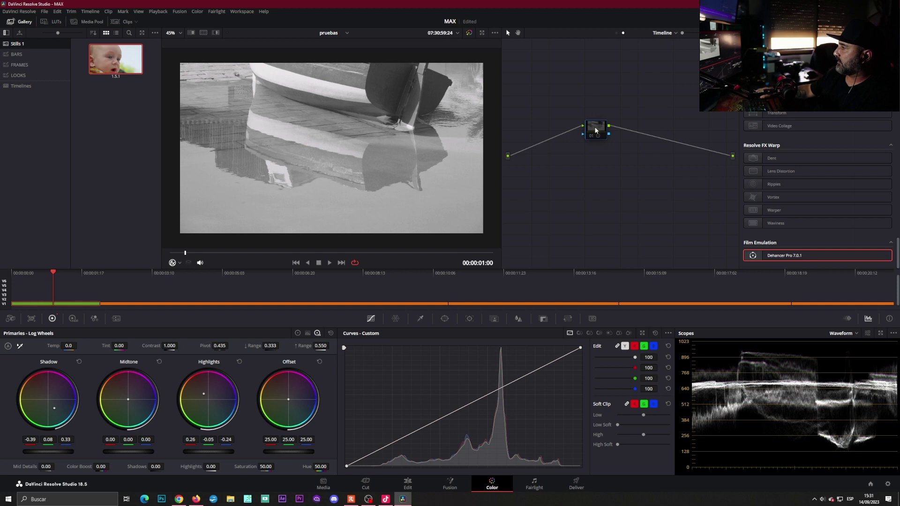
drag(593, 137, 606, 130)
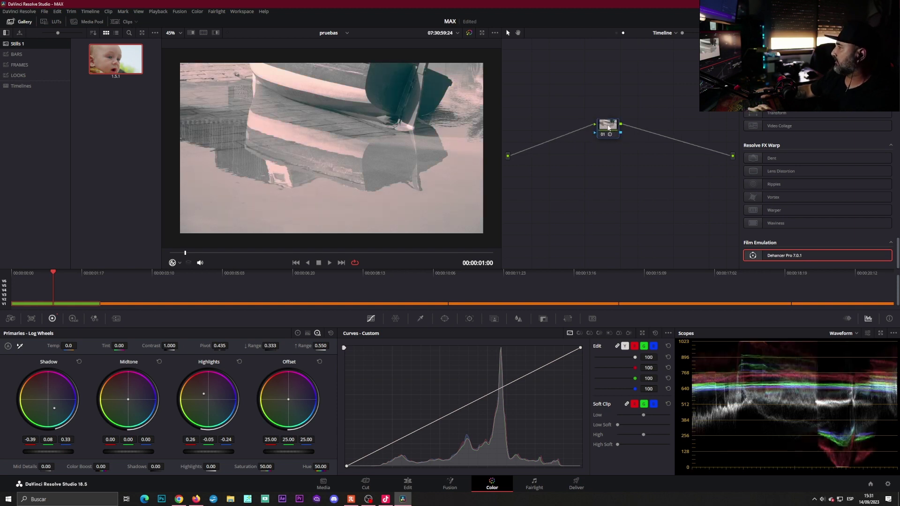
key(Delete)
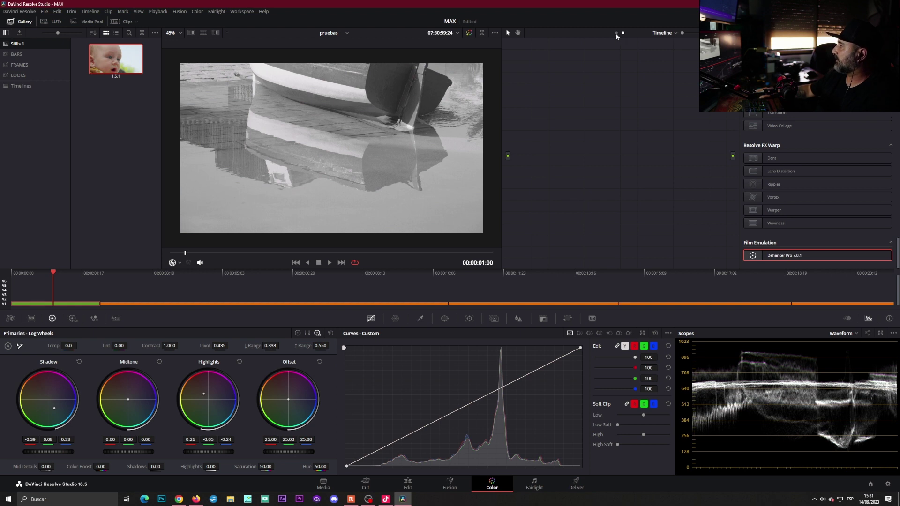
In Clip mode, add the copied warm grade as node 06 after node 05 on the colour clips.
click(616, 33)
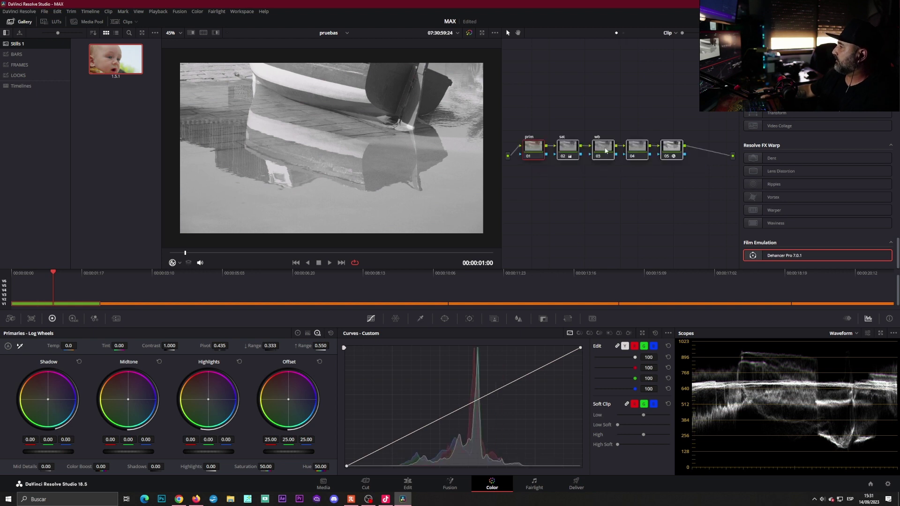
click(216, 283)
drag(705, 112, 696, 201)
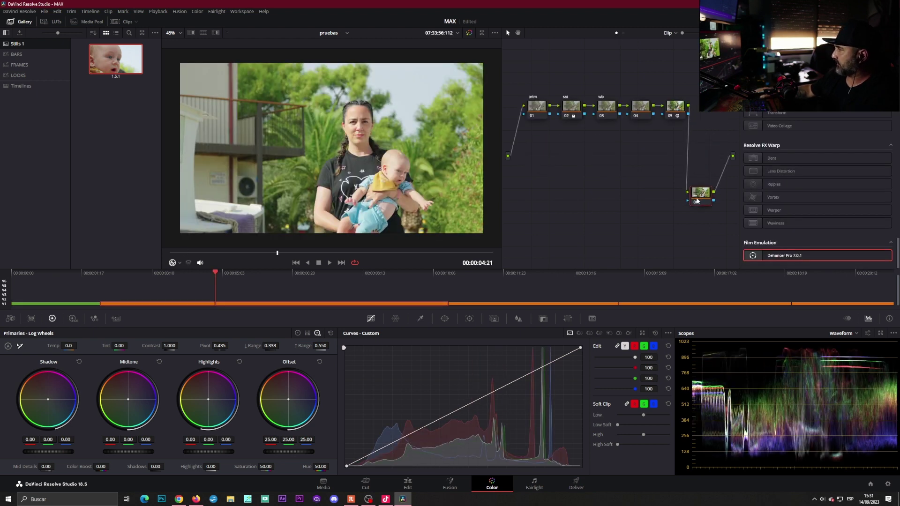
click(703, 195)
key(Down)
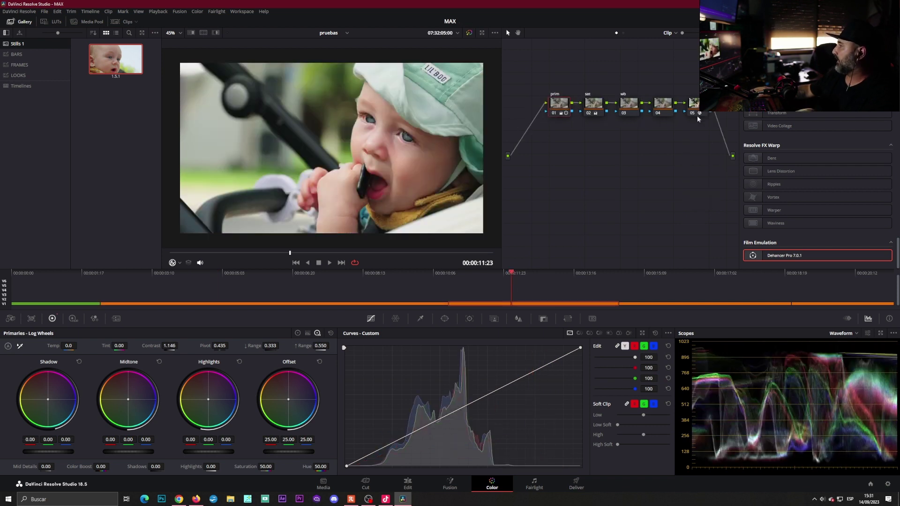
click(697, 112)
key(alt+s)
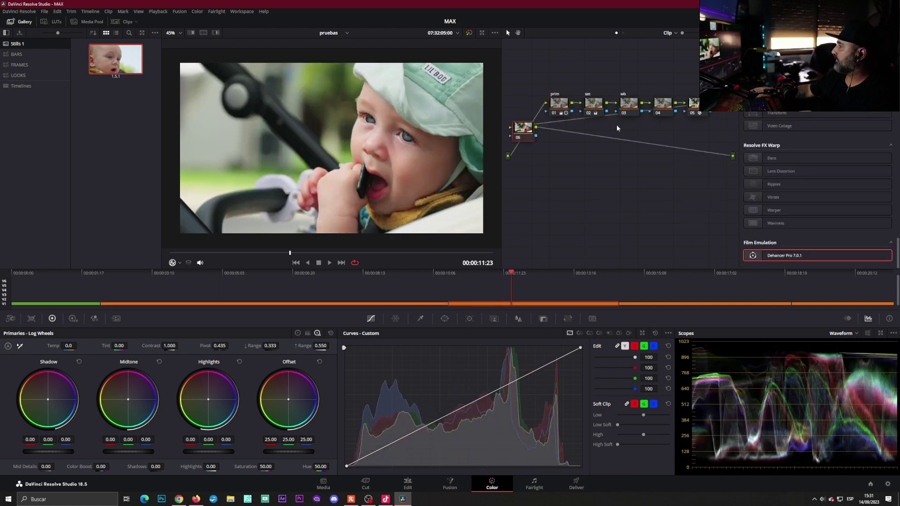
drag(524, 136, 624, 196)
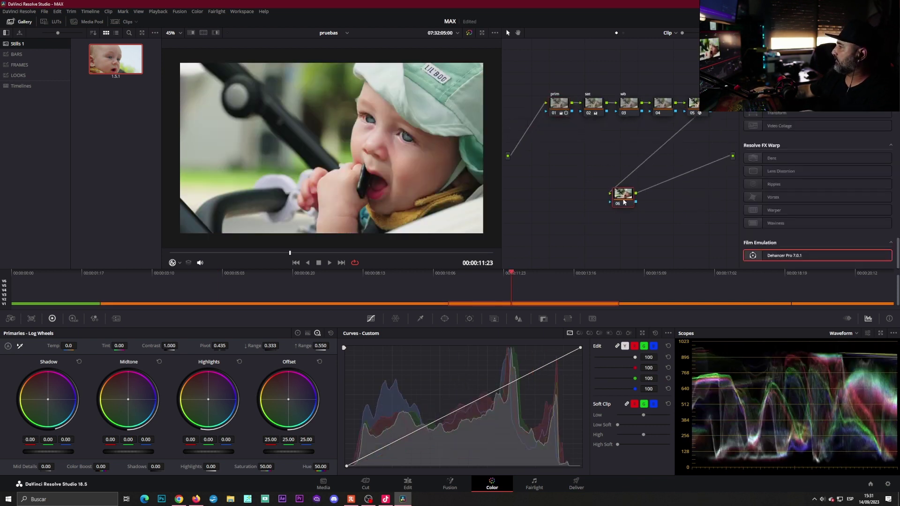
On the woman-walking-away clip, place node 06 below the chain and label it 'look'.
click(636, 276)
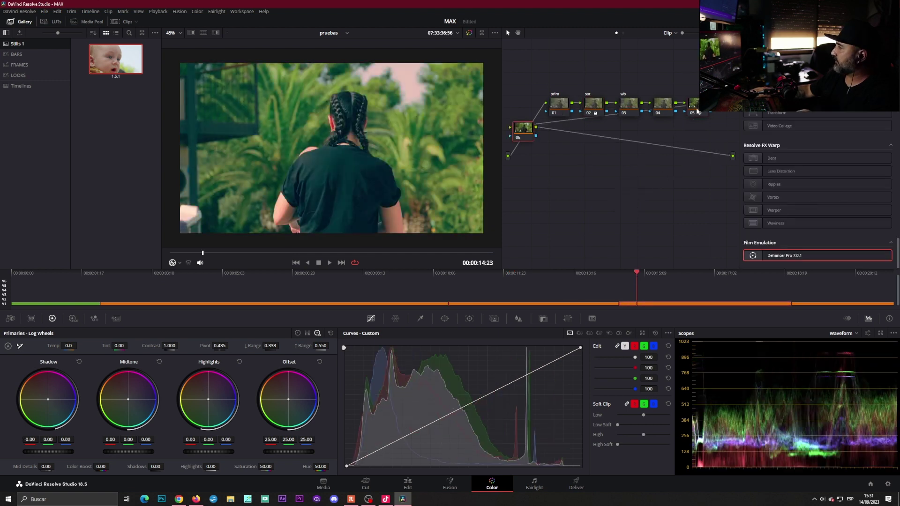
drag(523, 135, 646, 235)
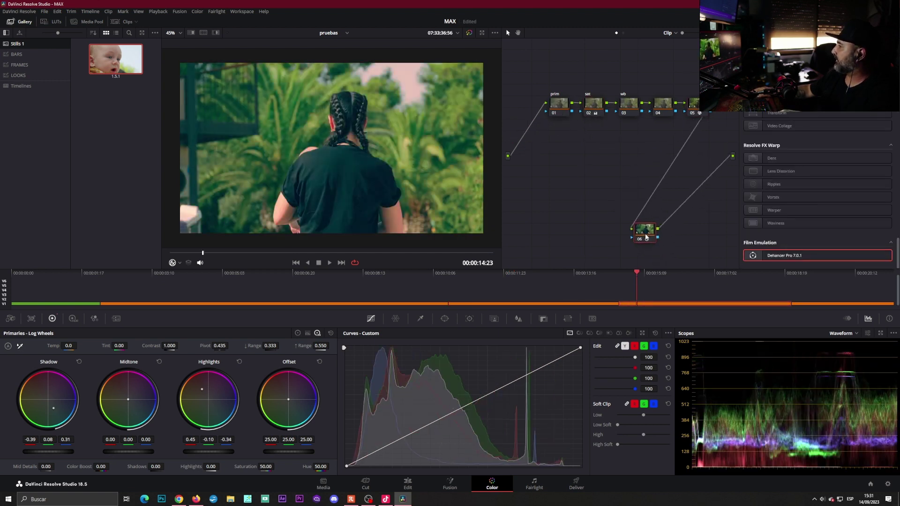
right_click(648, 235)
click(663, 249)
text(look)
key(Return)
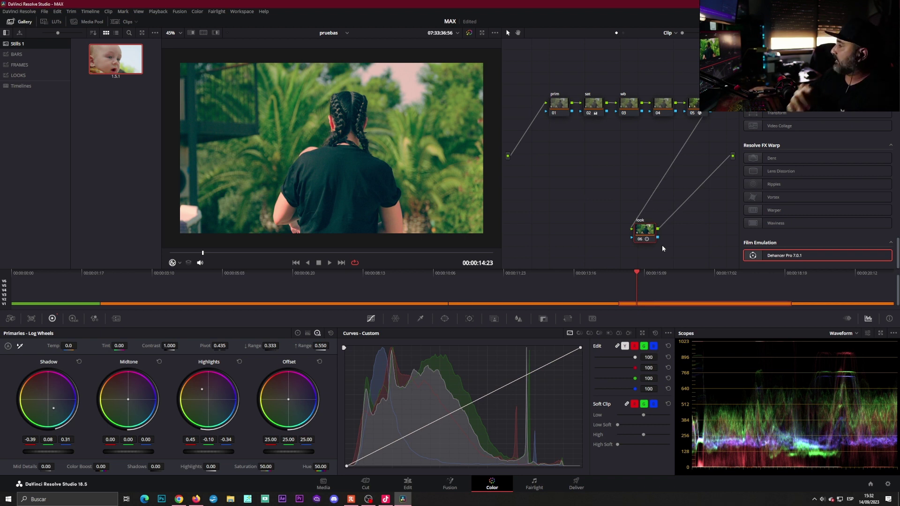
Put the selected colour clips 02–05 into a new grade group named 'look'.
mouse_move(704, 82)
mouse_down()
mouse_move(544, 117)
mouse_move(554, 102)
mouse_move(546, 102)
mouse_up()
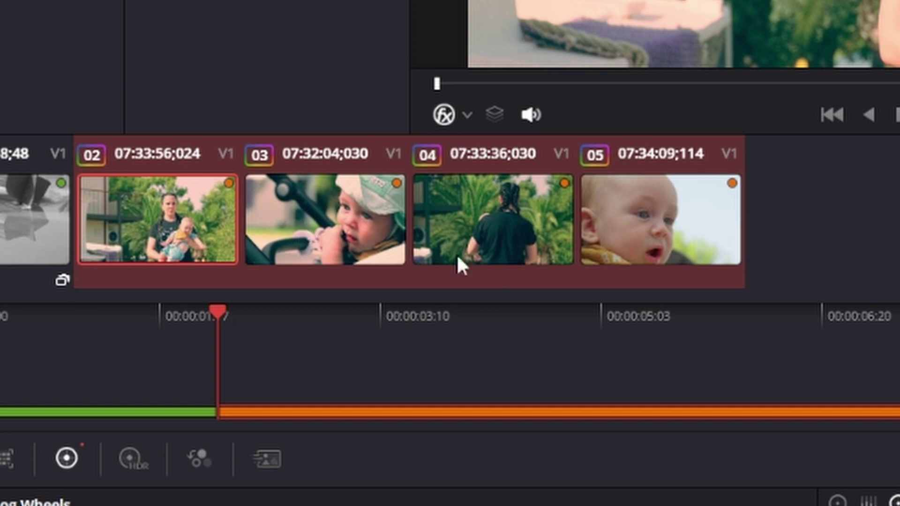
right_click(313, 189)
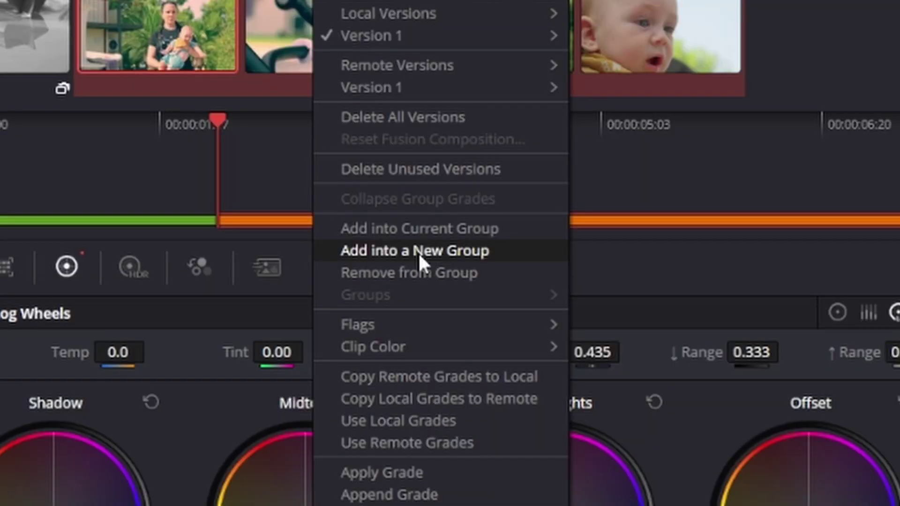
click(419, 252)
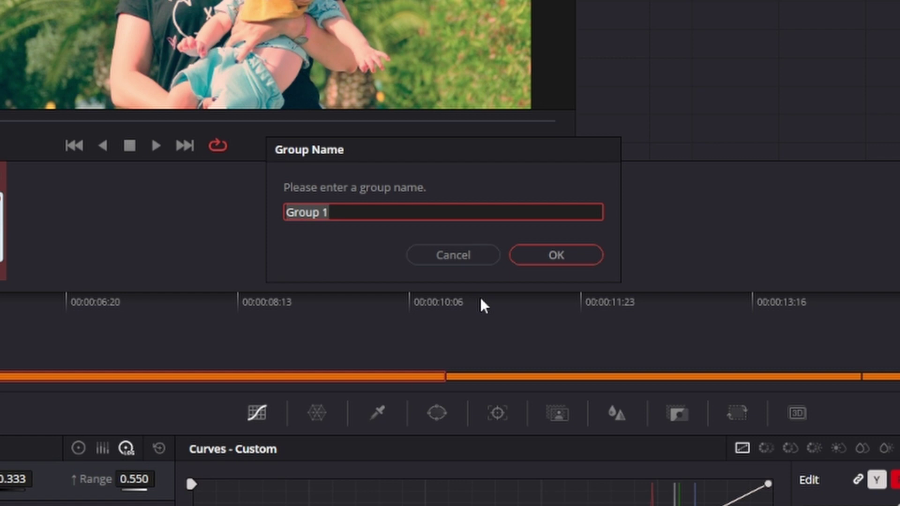
key(BackSpace)
text(look)
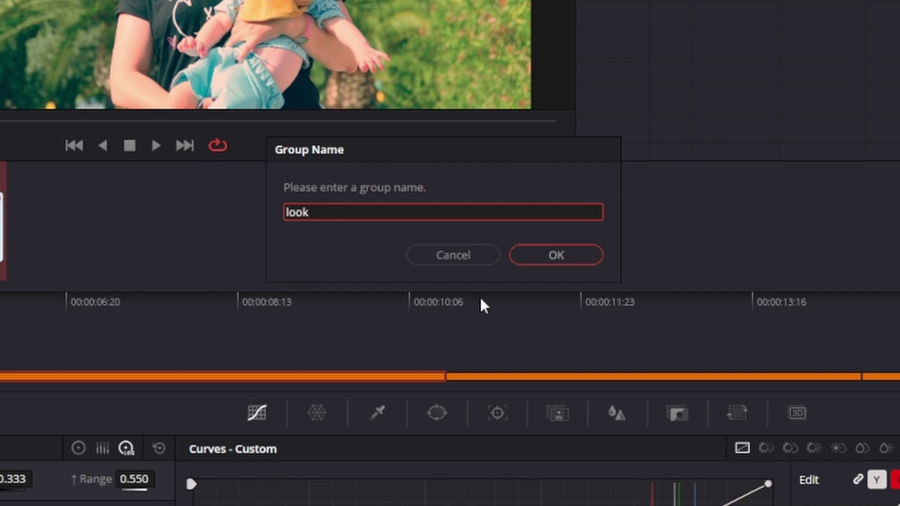
key(Return)
Put the grey boat clip 01 into its own new group named 'byn'.
click(32, 242)
right_click(31, 242)
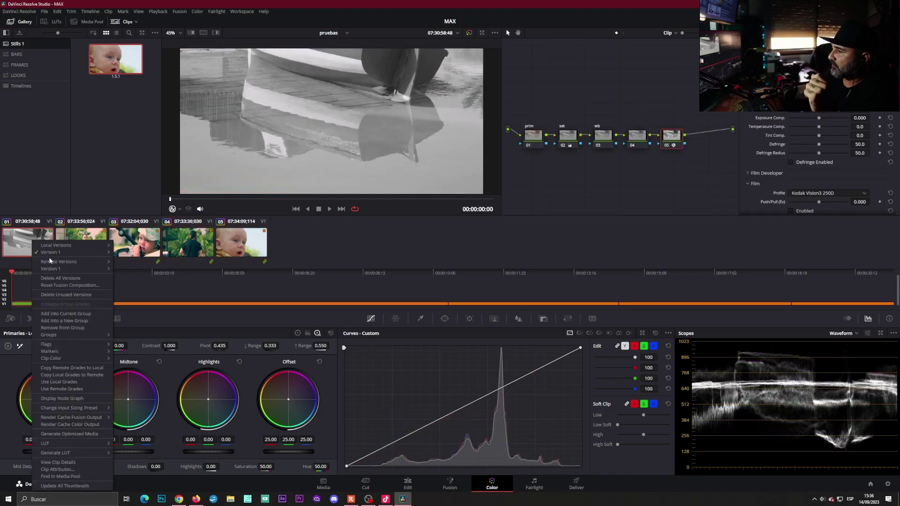
click(67, 321)
text(look 1)
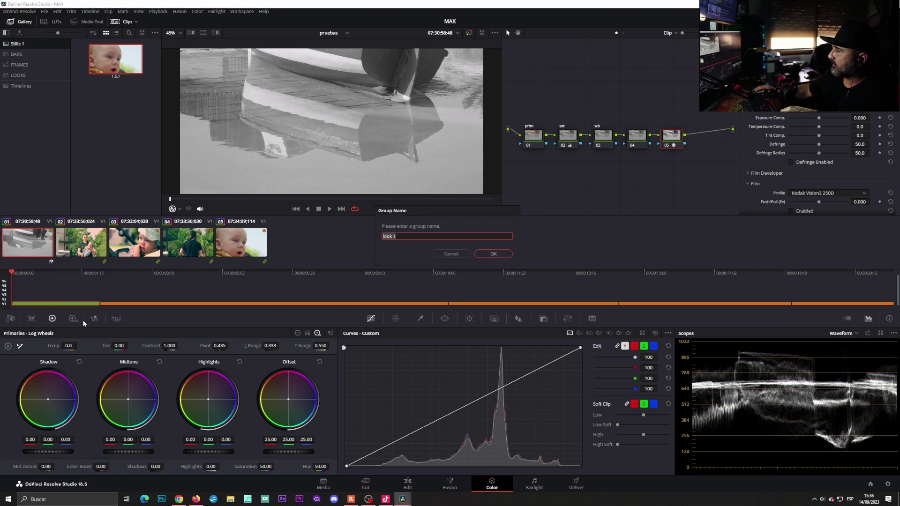
key(BackSpace)
key(BackSpace)
key(BackSpace)
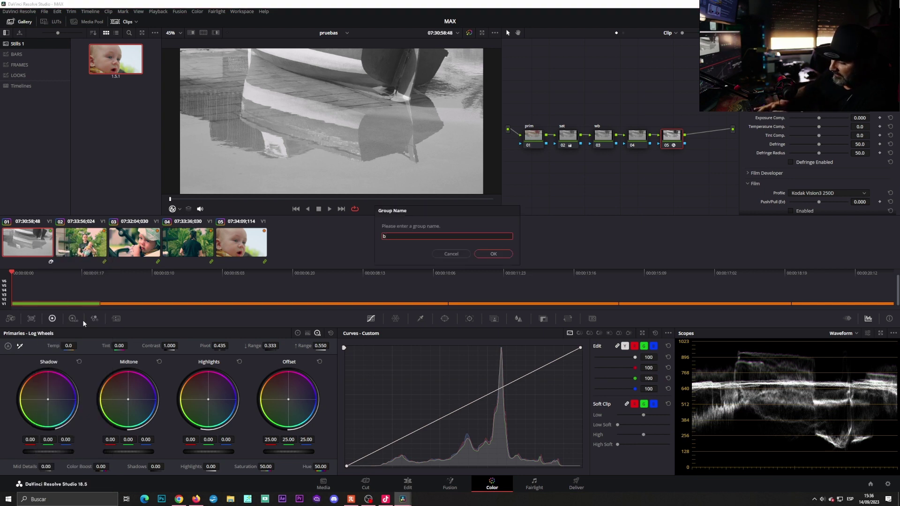
text(byn)
key(Return)
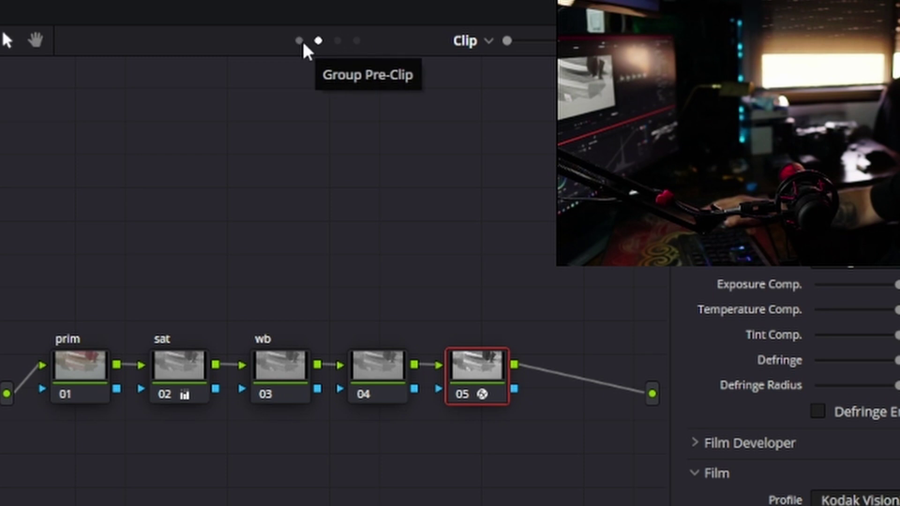
Show the Group Post-Clip node graph, with its single node 01, for the woman-with-baby clip.
click(302, 40)
click(468, 92)
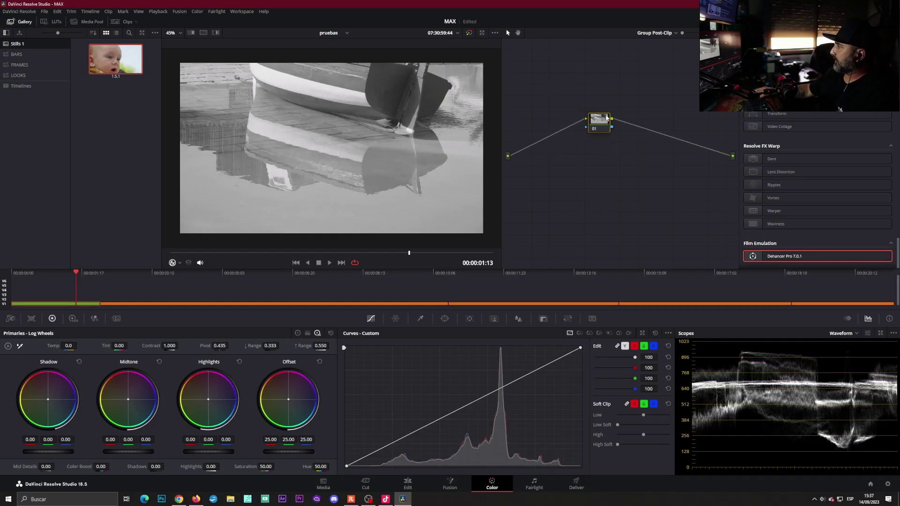
click(297, 274)
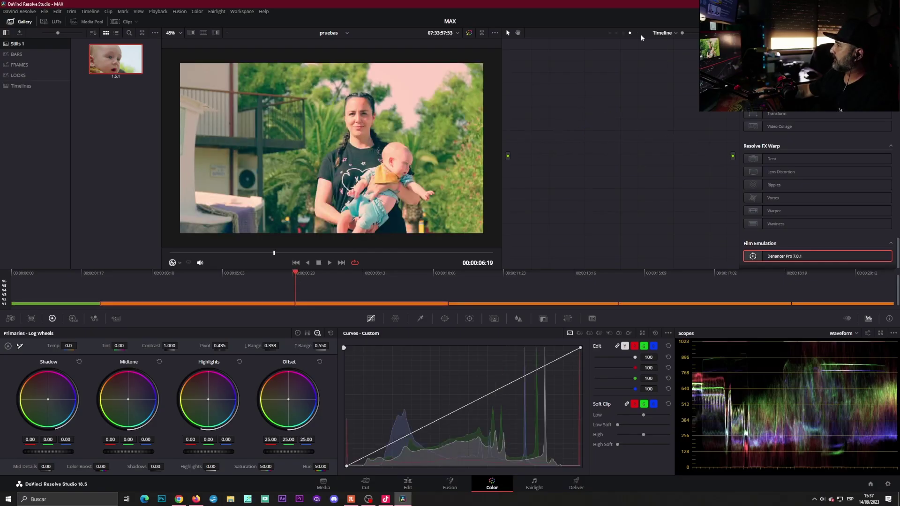
click(625, 33)
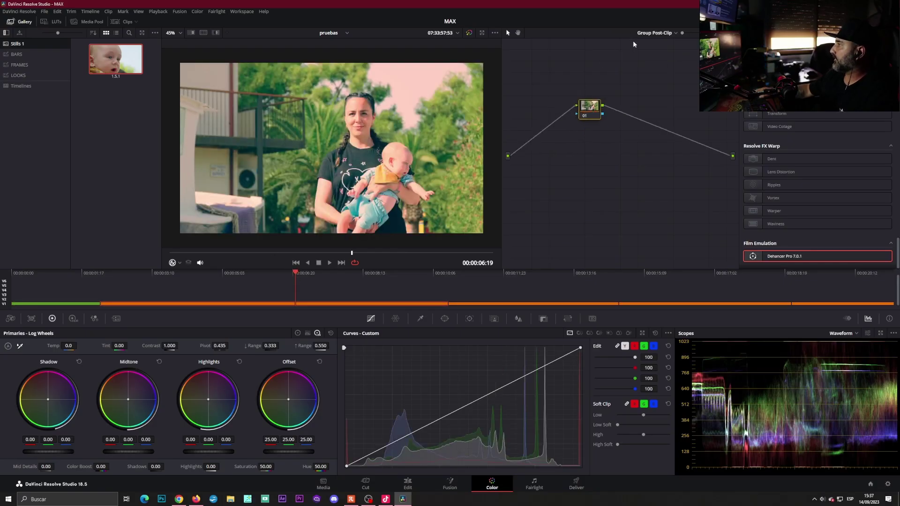
click(676, 33)
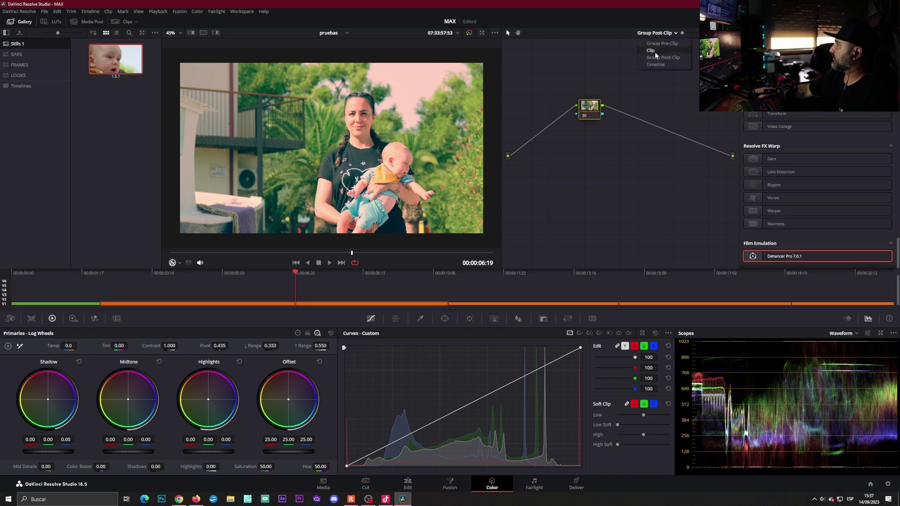
On the look group's post-clip node 01, cool the shadows and warm the highlights, then scrub to check.
click(654, 52)
click(623, 33)
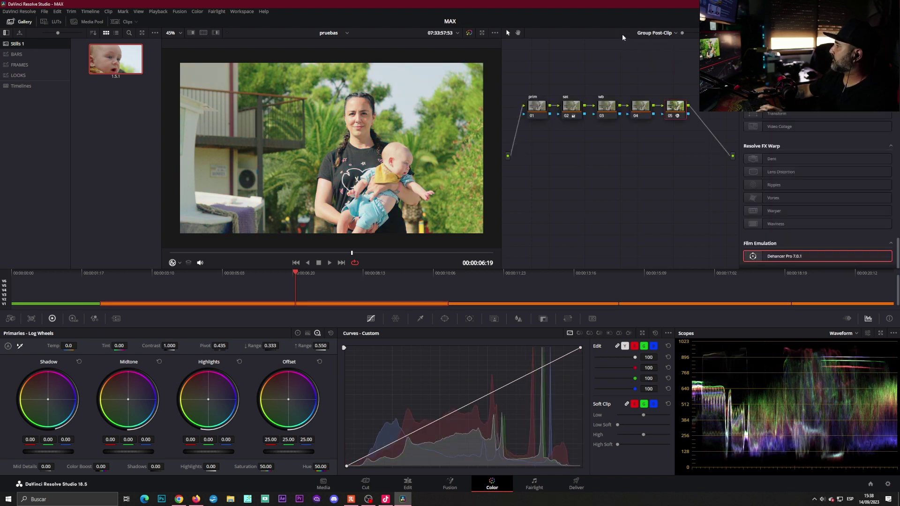
drag(590, 107, 600, 110)
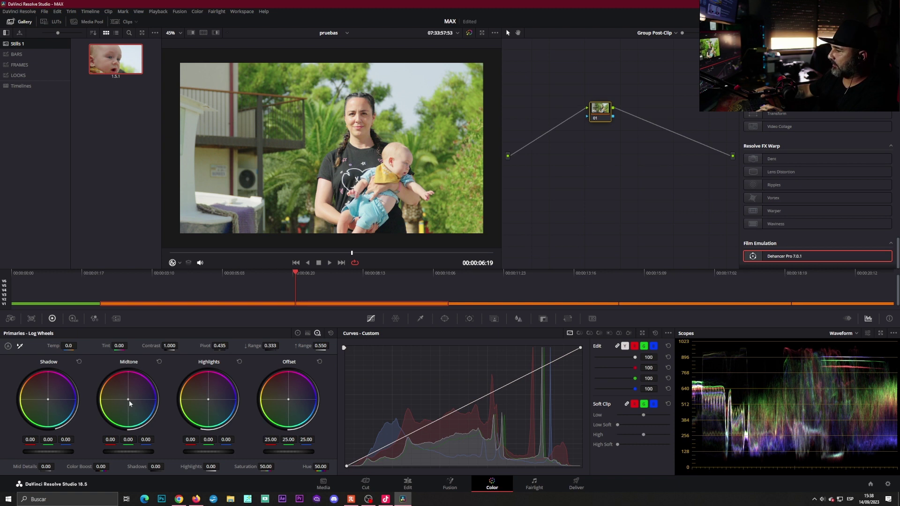
drag(49, 401, 62, 420)
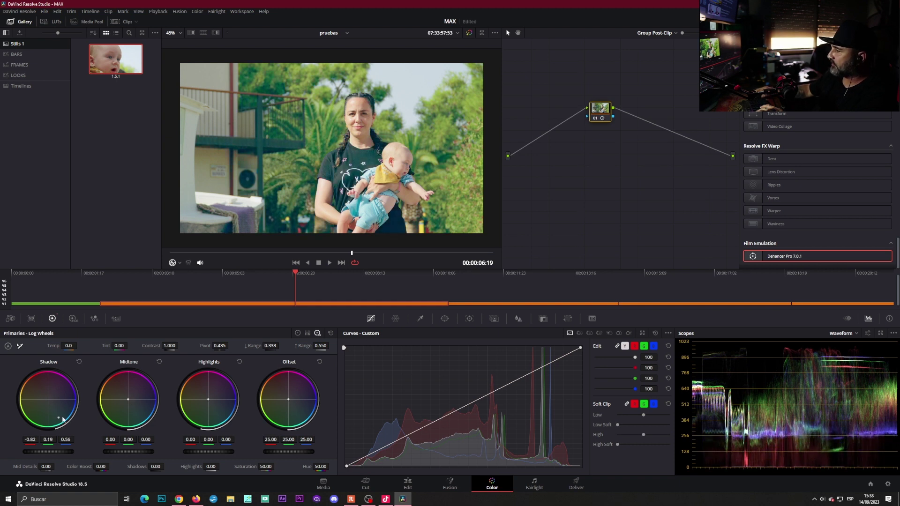
drag(218, 401, 205, 386)
drag(578, 294, 105, 296)
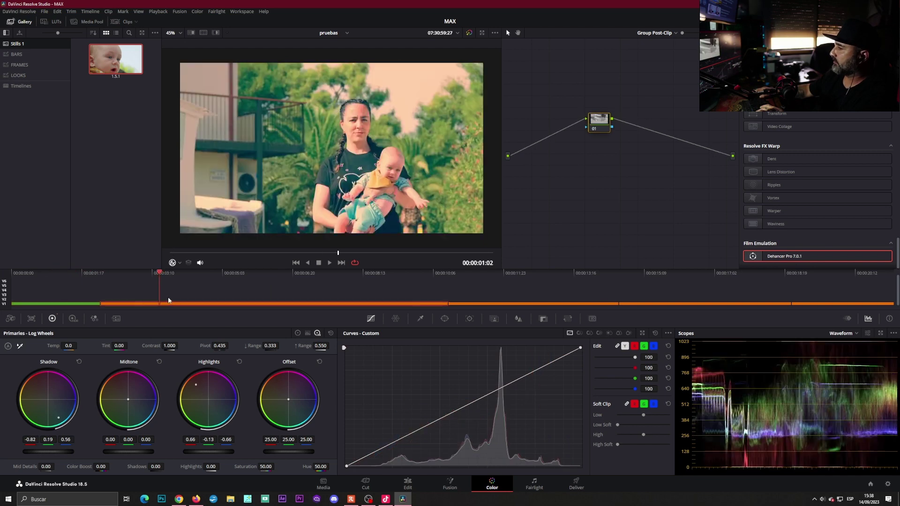
drag(104, 296, 222, 295)
On the grey boat clip, inspect its sat node, then view the byn group post-clip graph.
click(68, 276)
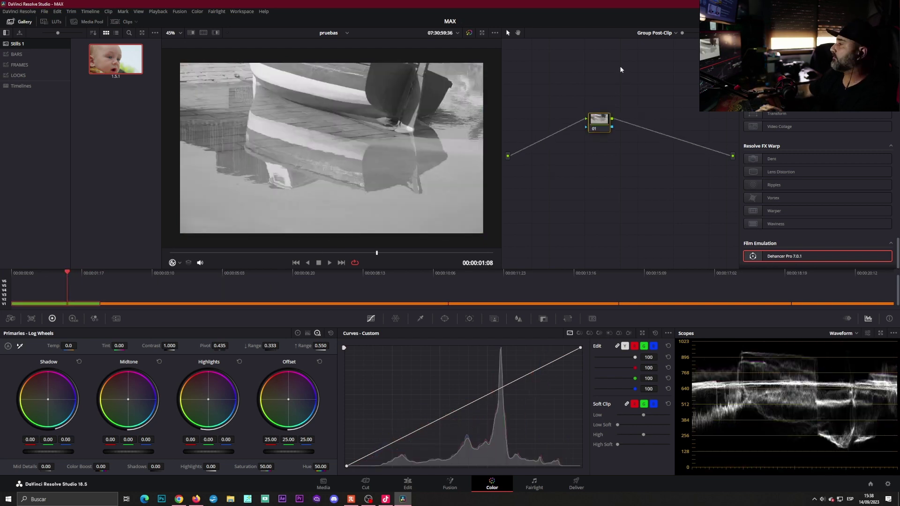
click(669, 52)
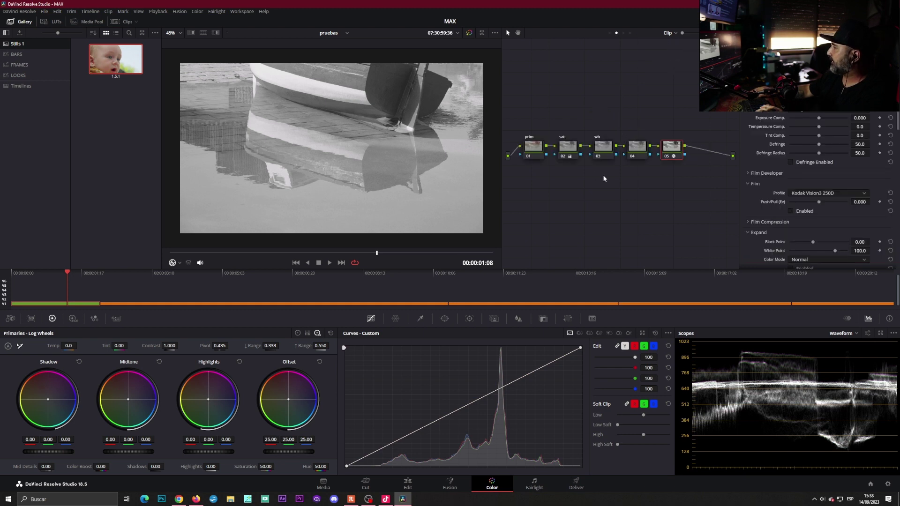
click(568, 146)
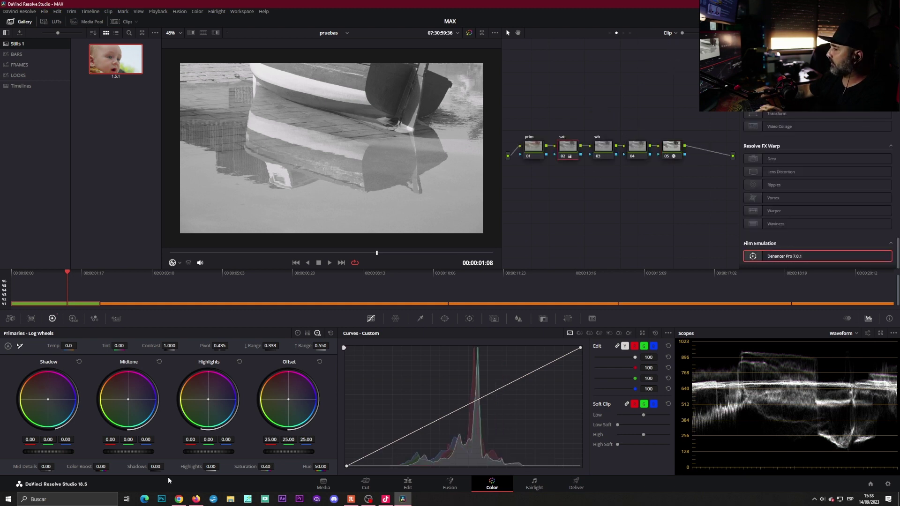
click(623, 32)
click(629, 33)
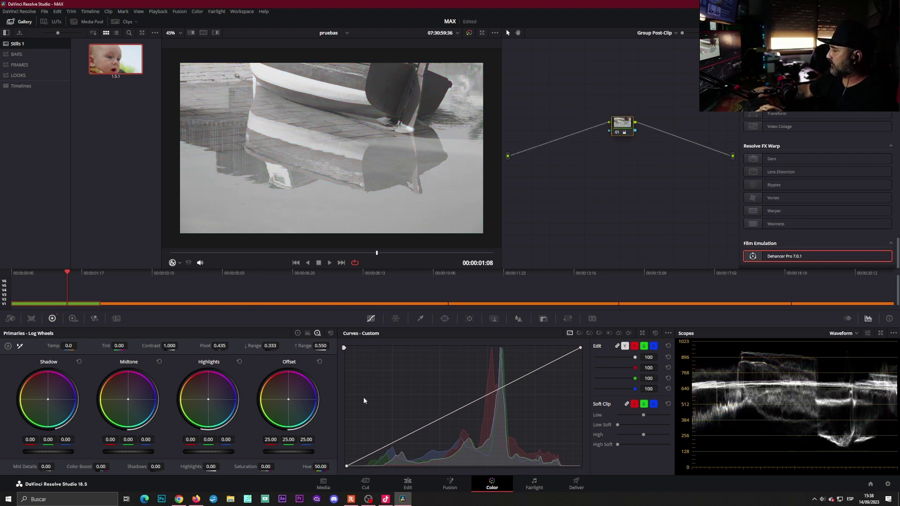
Append the lighthouse clip C1702.MP4 to the timeline end and select it as clip 06 on the Color page.
key(shift+4)
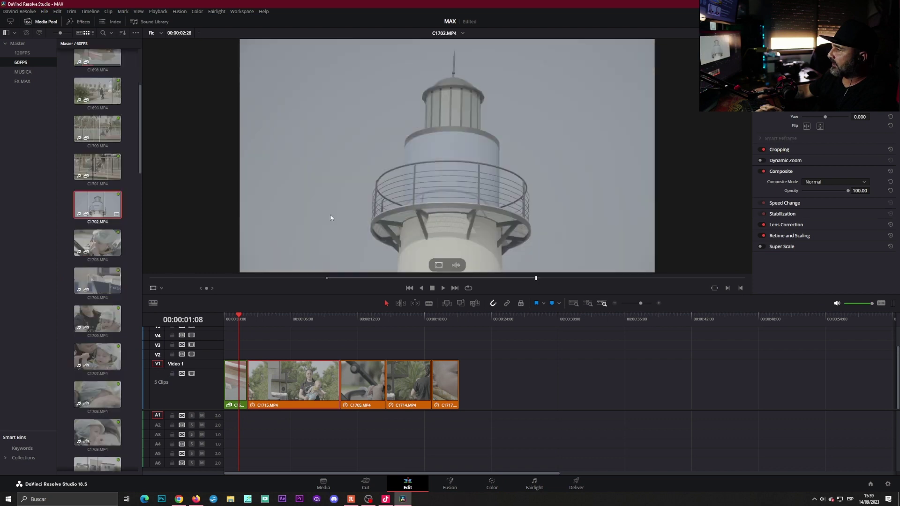
drag(439, 265, 516, 382)
key(Down)
key(Down)
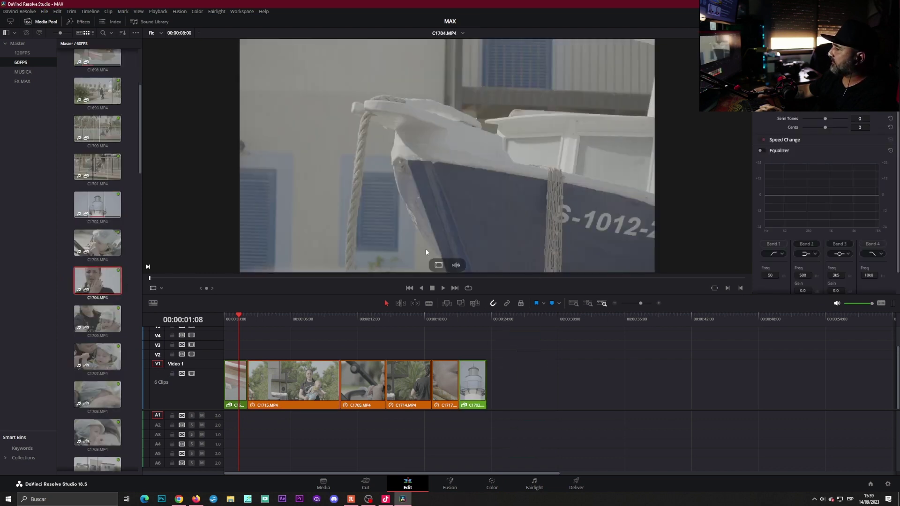
key(shift+6)
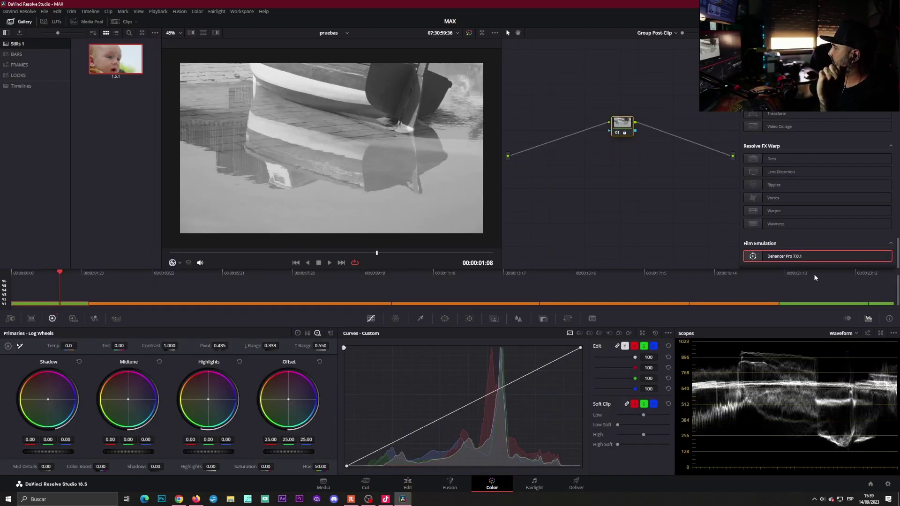
click(814, 277)
Assign the lighthouse clip 06 to the byn group.
right_click(298, 239)
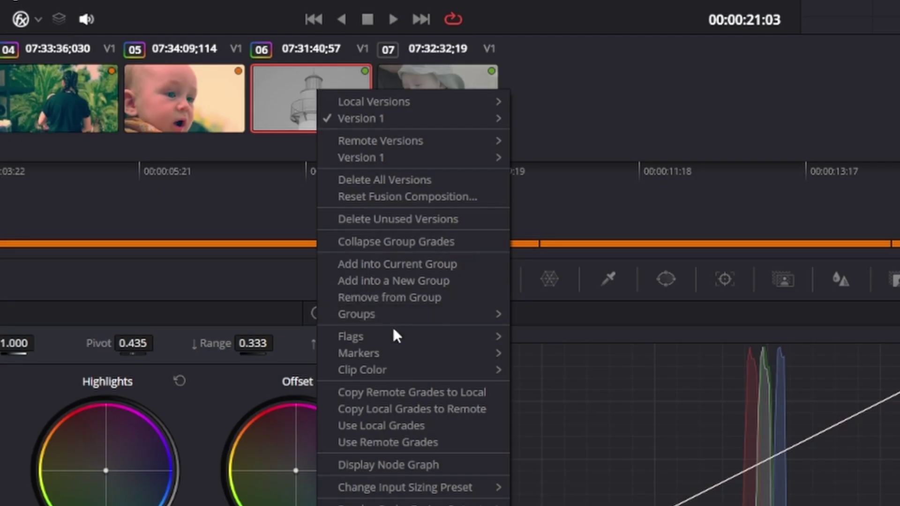
mouse_move(401, 322)
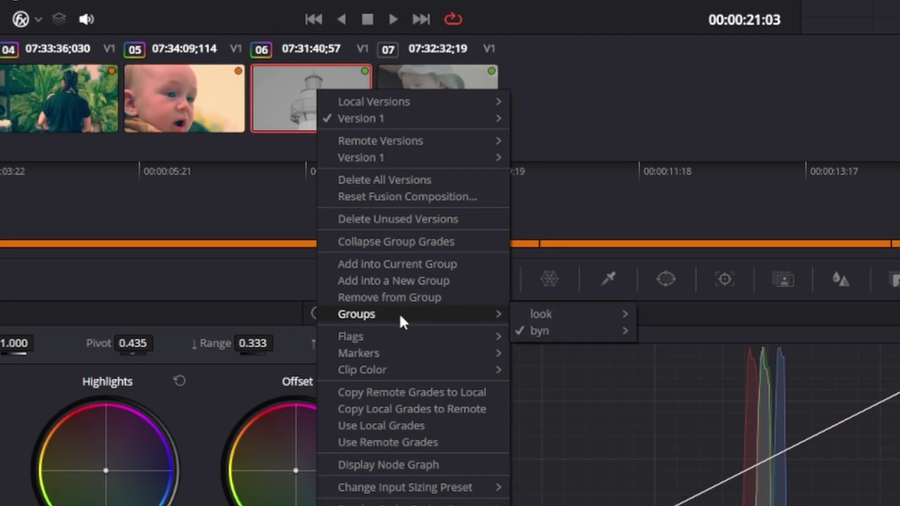
mouse_move(555, 328)
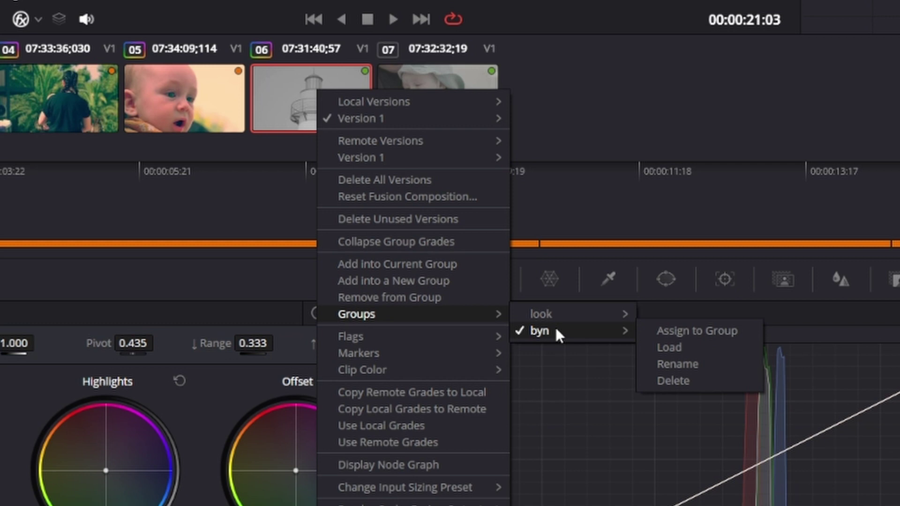
click(695, 330)
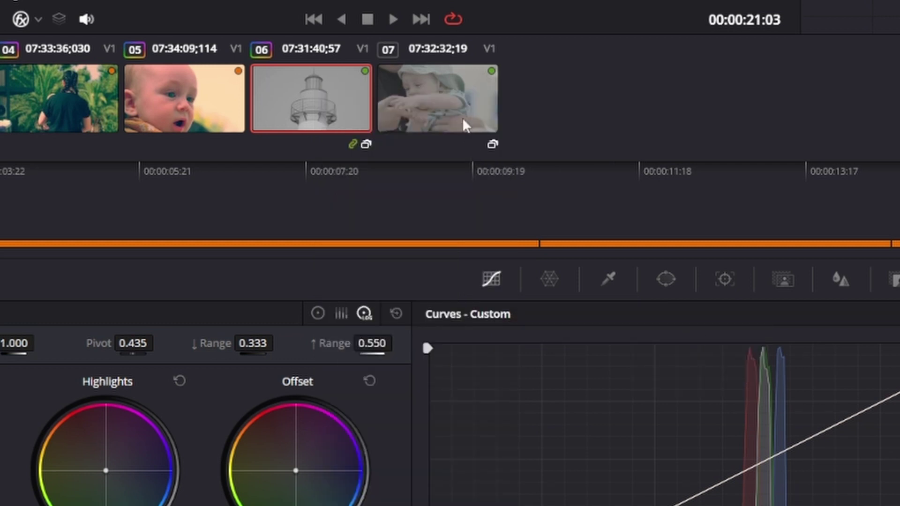
Assign the baby clip 07 to the look group.
right_click(357, 248)
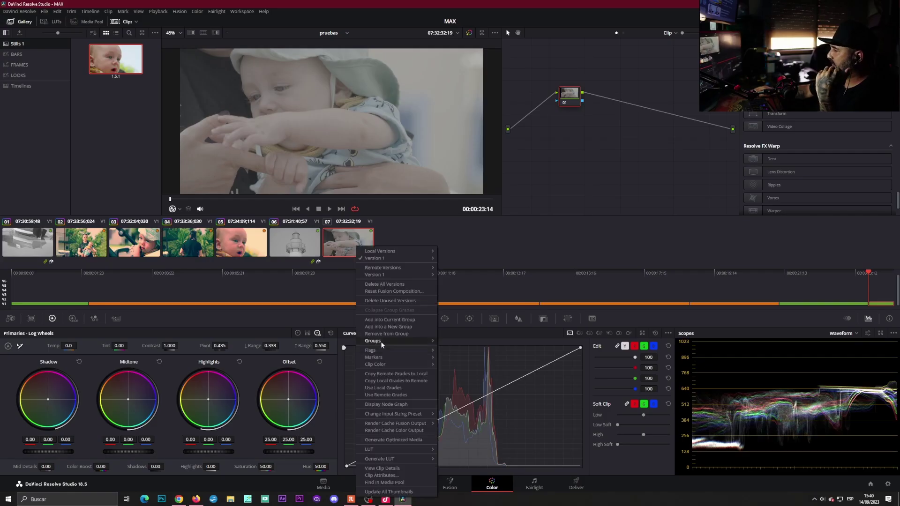
mouse_move(381, 341)
mouse_move(457, 345)
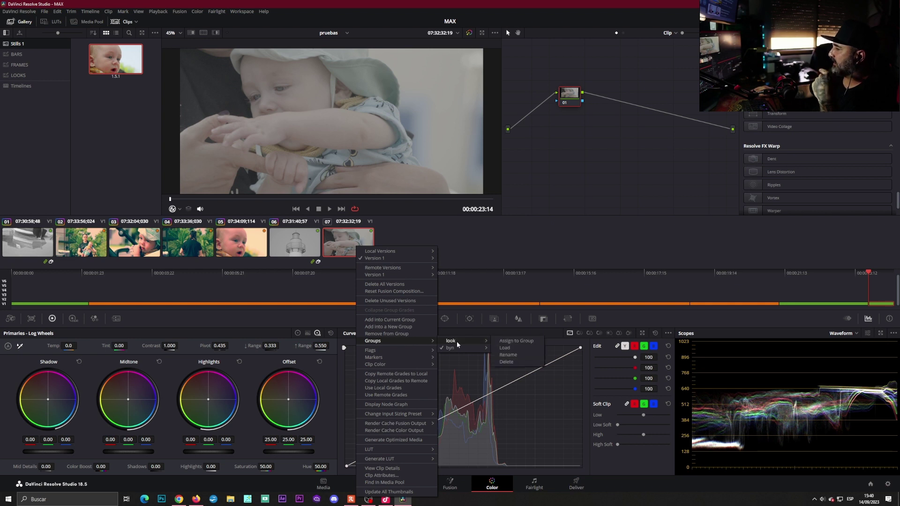
click(510, 345)
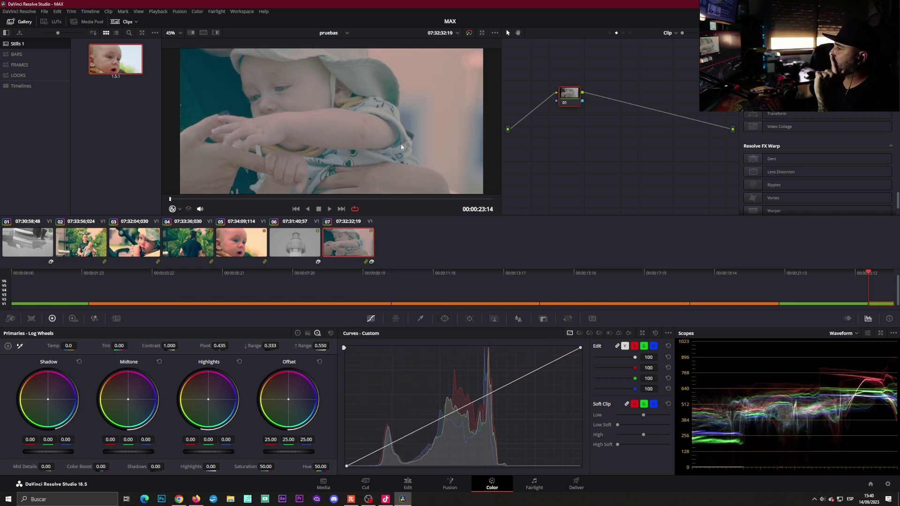
click(676, 32)
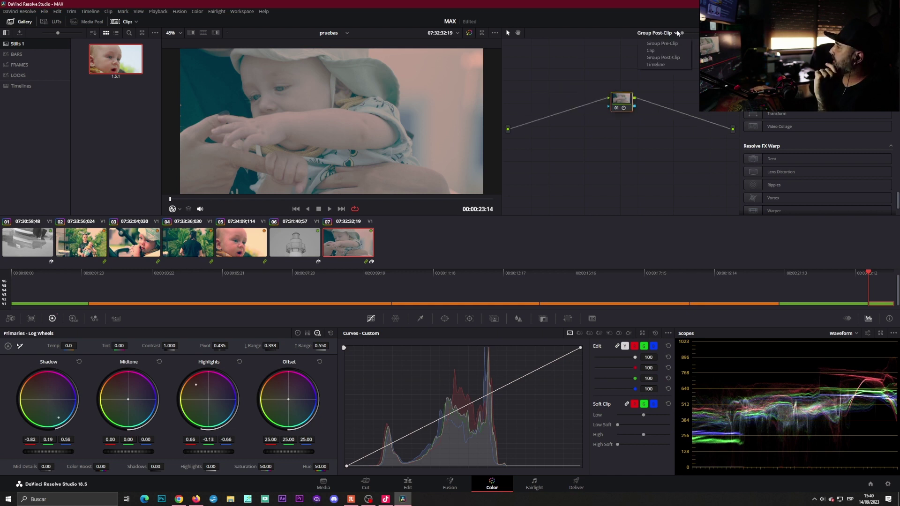
Apply the saved baby still's grade to clip 07 in Clip mode, then open the look post-clip node's Key palette.
click(652, 51)
double_click(130, 65)
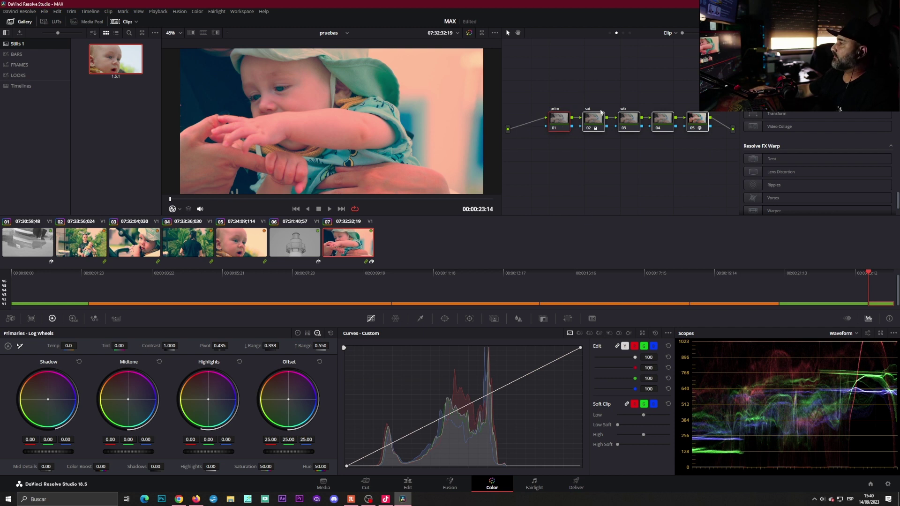
click(626, 33)
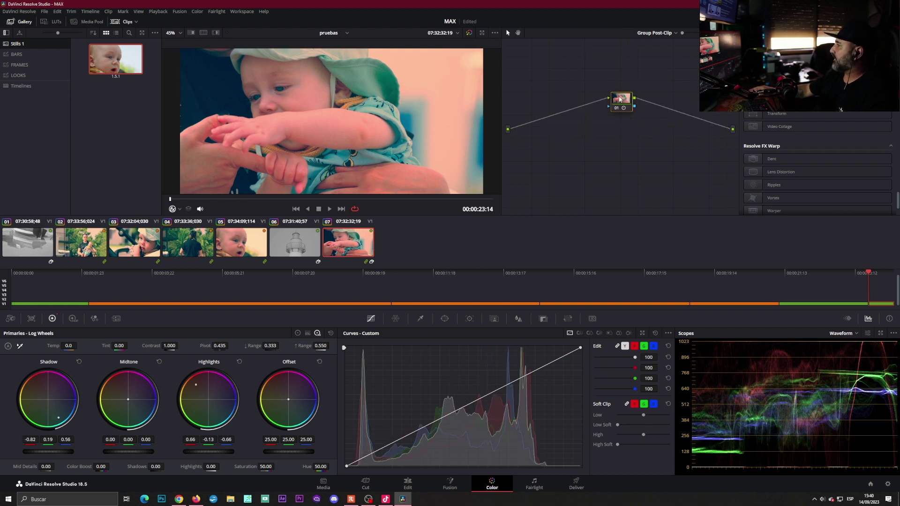
click(546, 319)
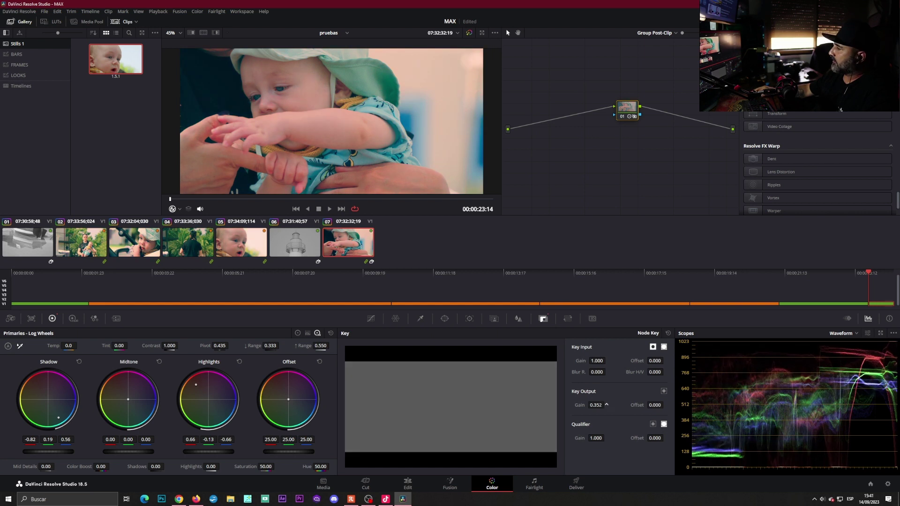
Raise Key Output Gain to 0.377, scrub across the boat clip and clip 02, and reposition node 01.
drag(607, 404, 607, 404)
drag(873, 276, 55, 281)
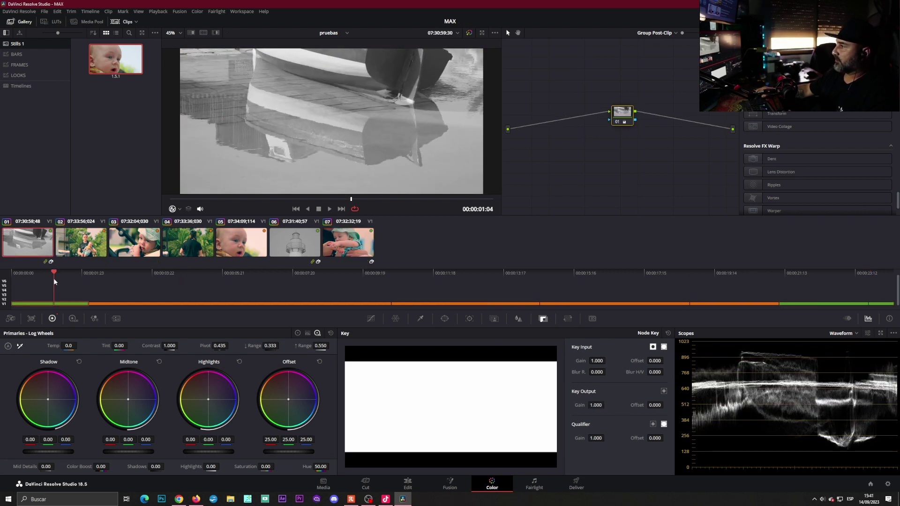
mouse_move(54, 282)
mouse_down()
mouse_move(628, 307)
mouse_move(876, 305)
mouse_up()
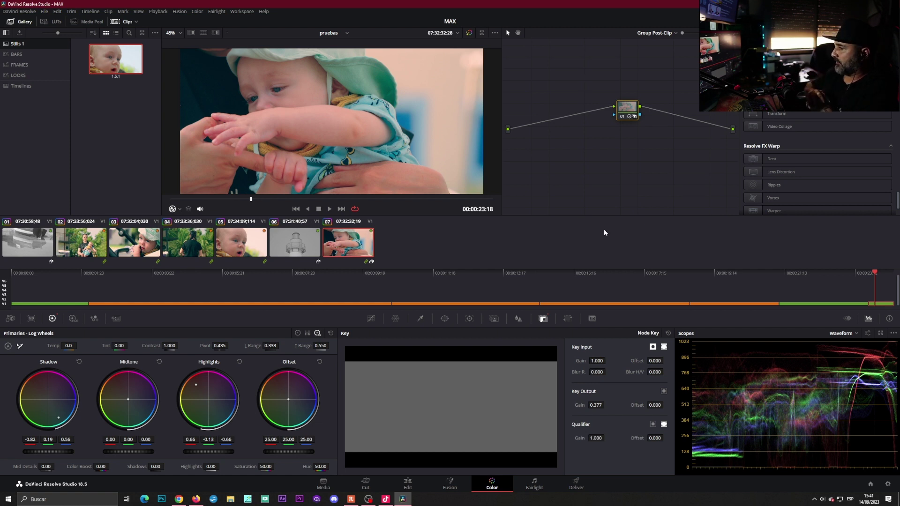
drag(631, 111, 610, 107)
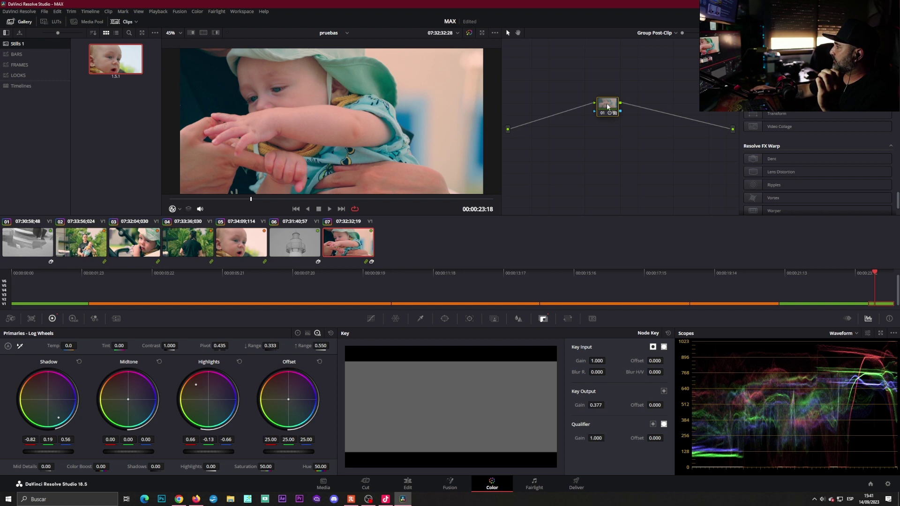
Reset the look group's post-clip node grade and set its Saturation to 0.
right_click(608, 107)
click(637, 188)
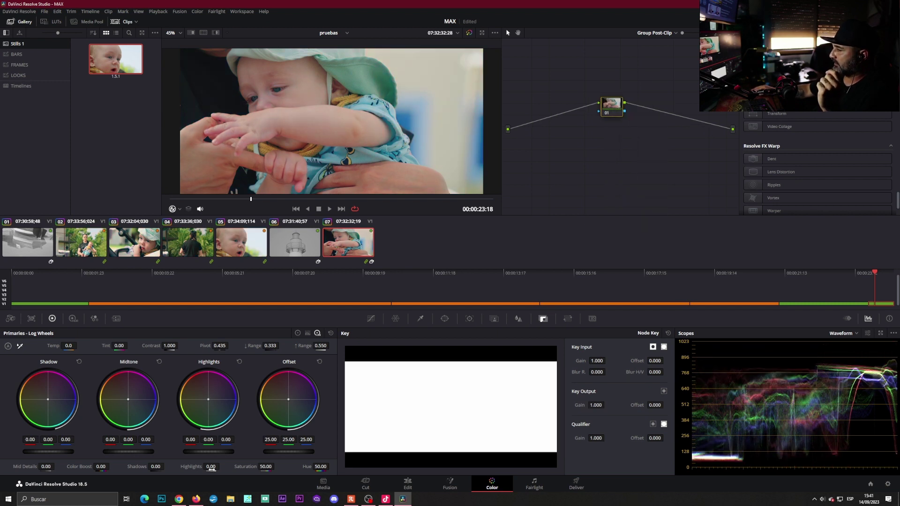
click(266, 467)
text(0)
key(Return)
Reset the byn group node on boat clip 01, raising Mid Details and Color Boost to 100.
key(Home)
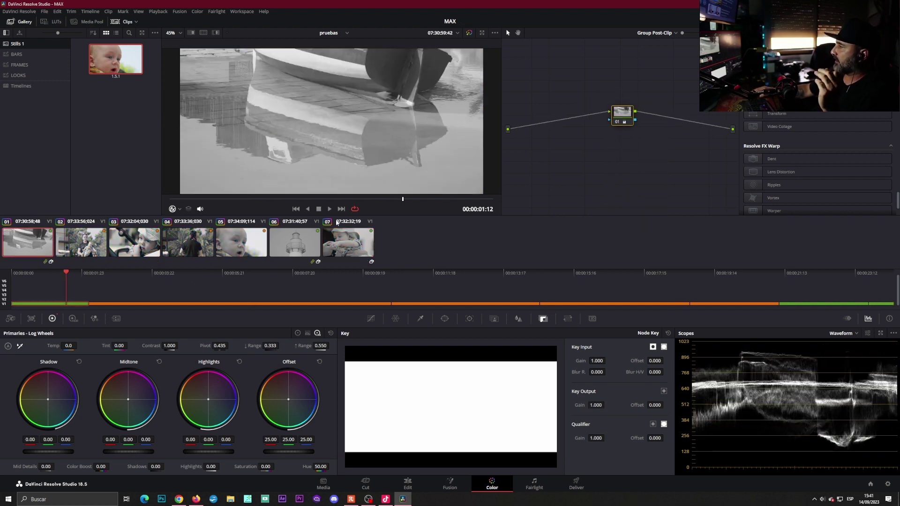
right_click(632, 109)
click(652, 125)
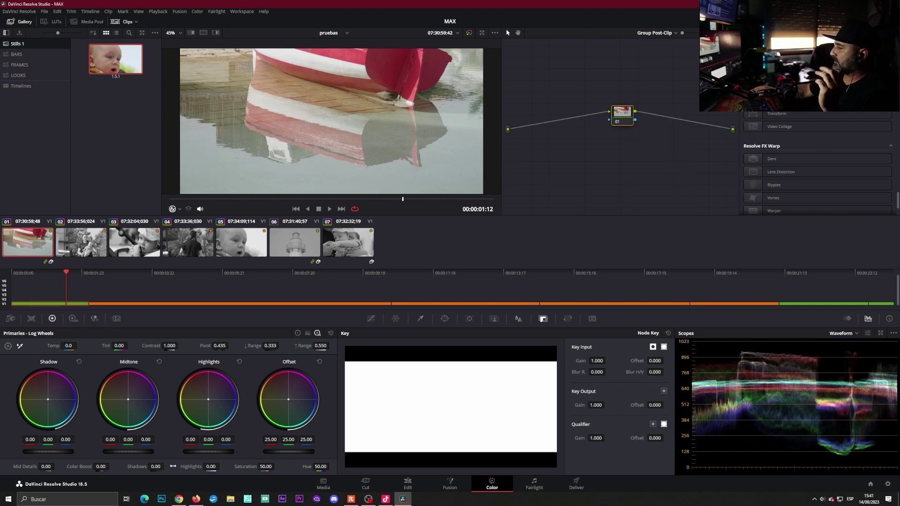
drag(14, 467, 56, 466)
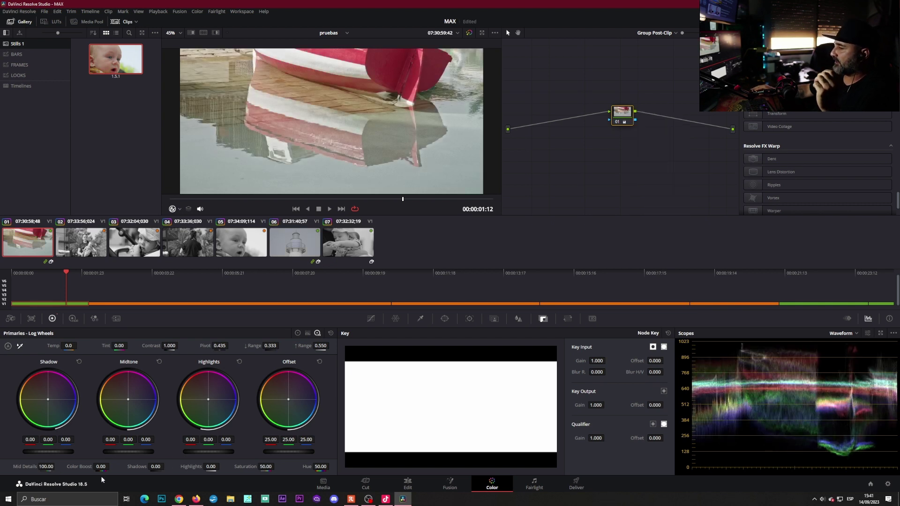
drag(101, 466, 111, 467)
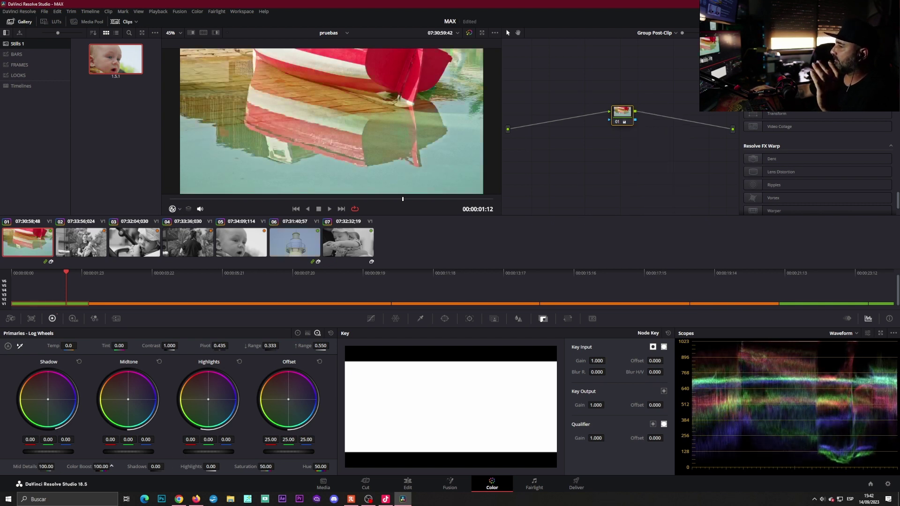
mouse_move(80, 274)
mouse_down()
mouse_move(63, 274)
mouse_move(393, 288)
mouse_move(631, 313)
mouse_up()
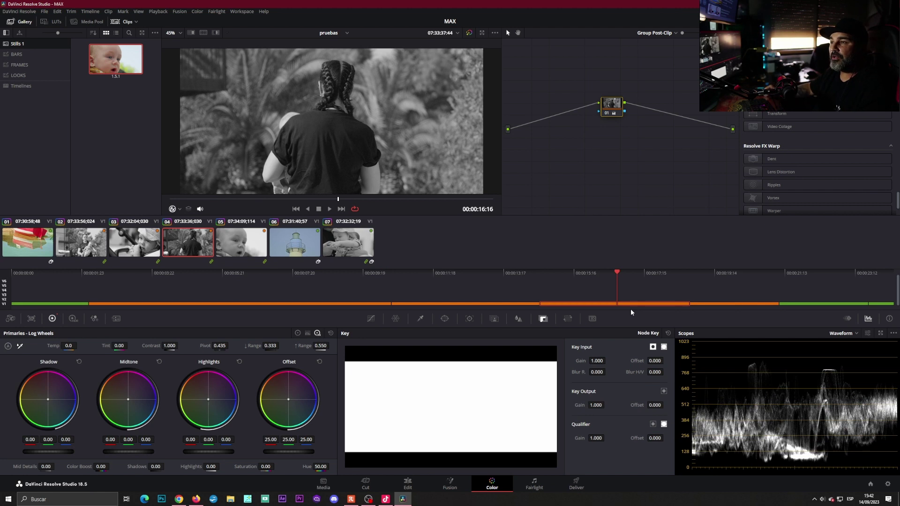